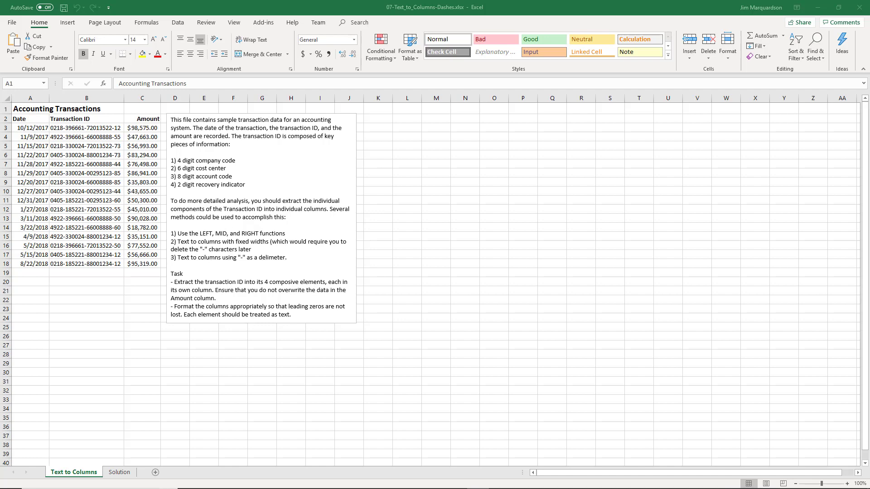
click(86, 146)
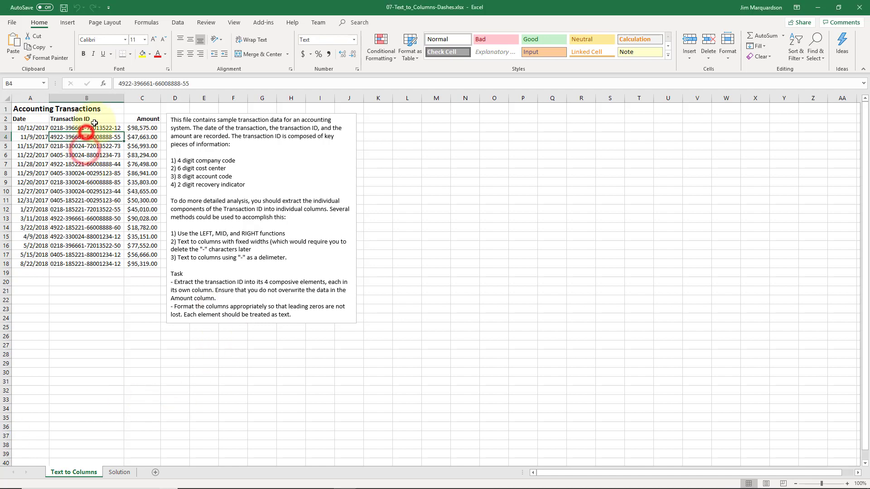
key(Up)
key(Up)
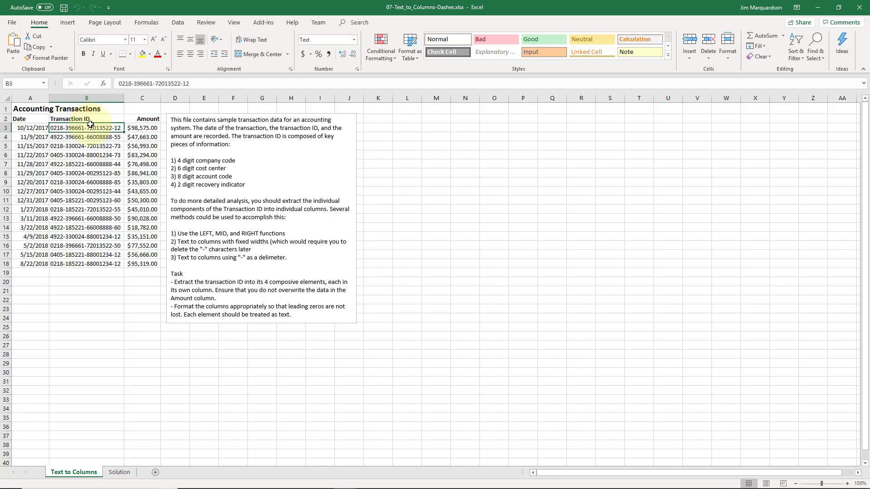
key(Left)
key(Right)
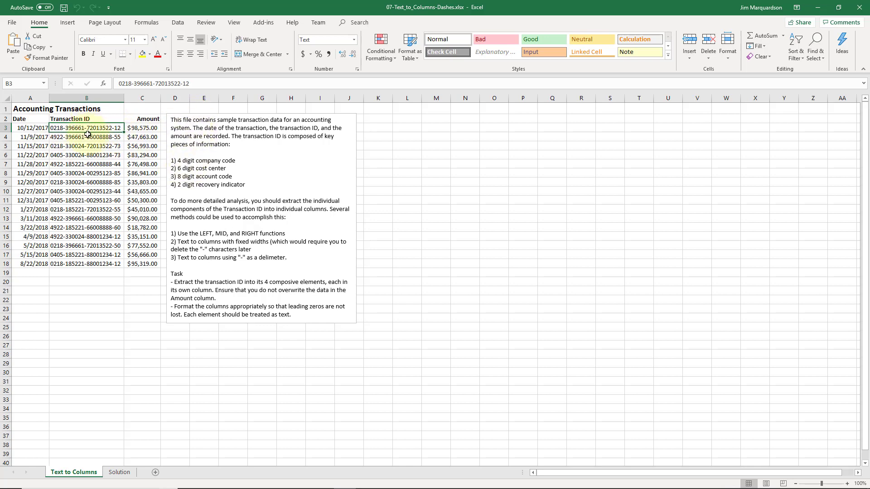
Move the instructions text box away from the data so the cells beside the Amount column are free
click(217, 114)
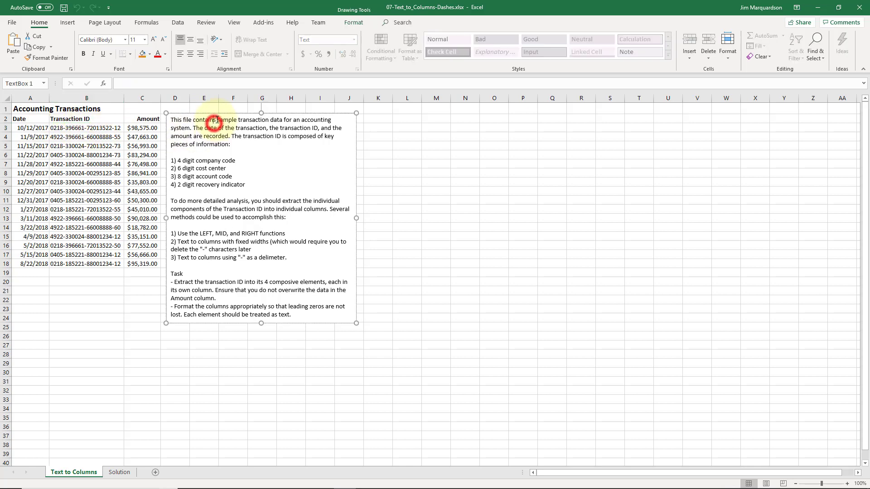
drag(217, 114, 401, 168)
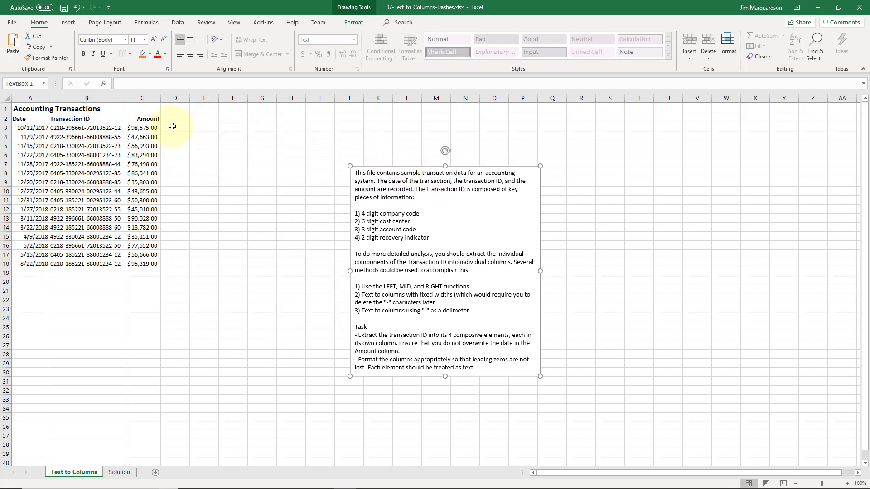
Extract the first four characters of the first transaction ID in cell D3 with the formula =LEFT(B3,4)
click(172, 126)
text(=)
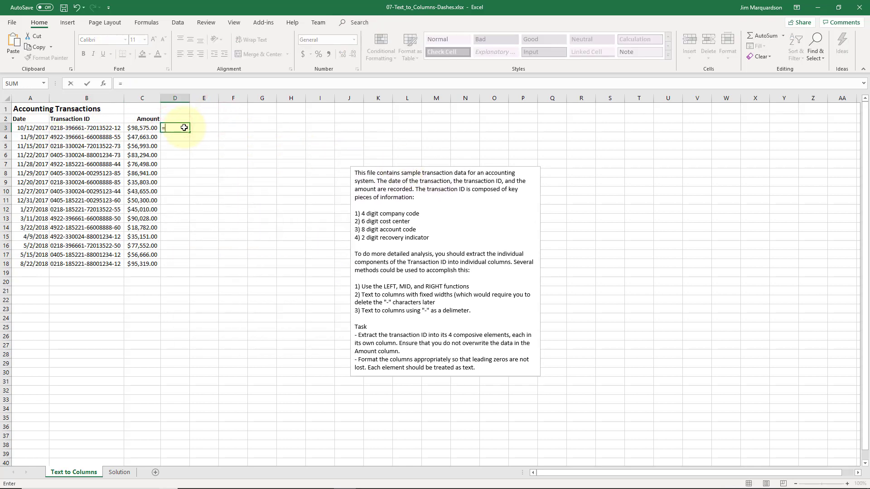
text(left()
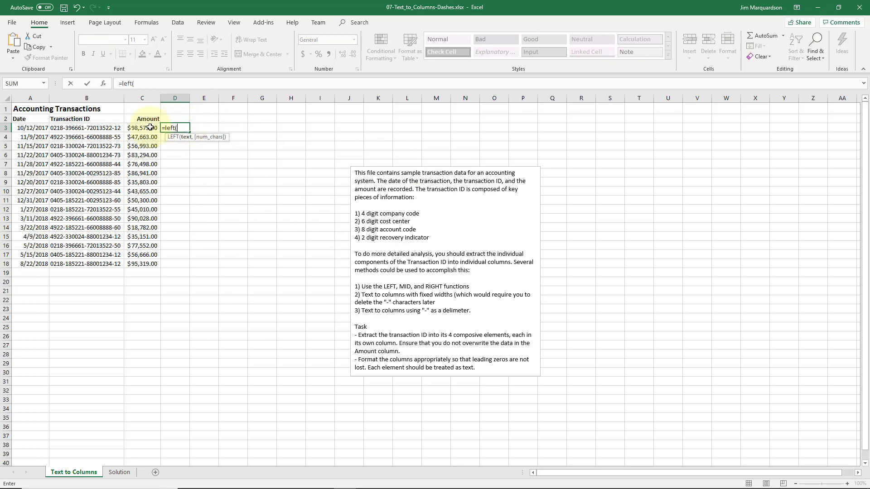
click(106, 131)
text(,4)
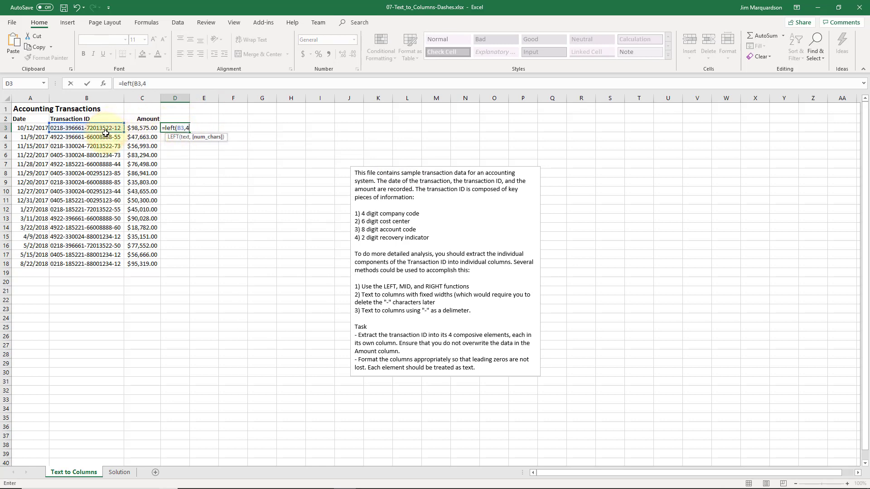
key(Return)
key(Up)
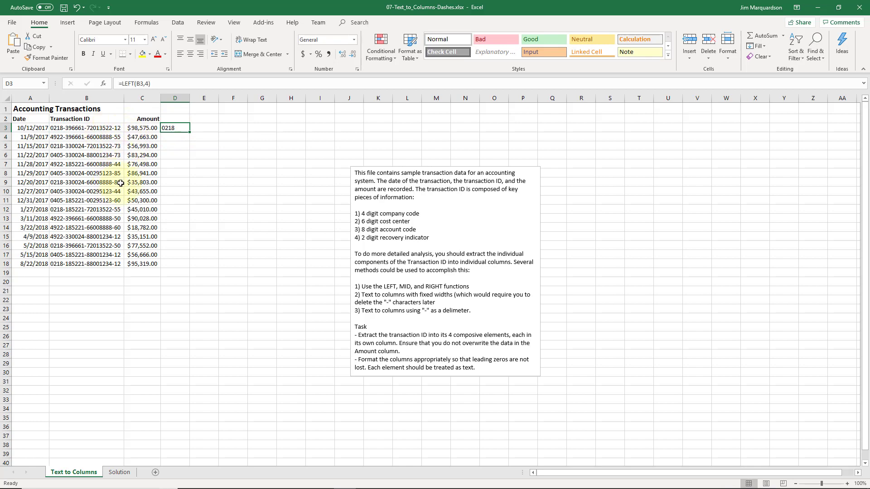
Clear the LEFT formula from cell D3
drag(180, 142, 188, 131)
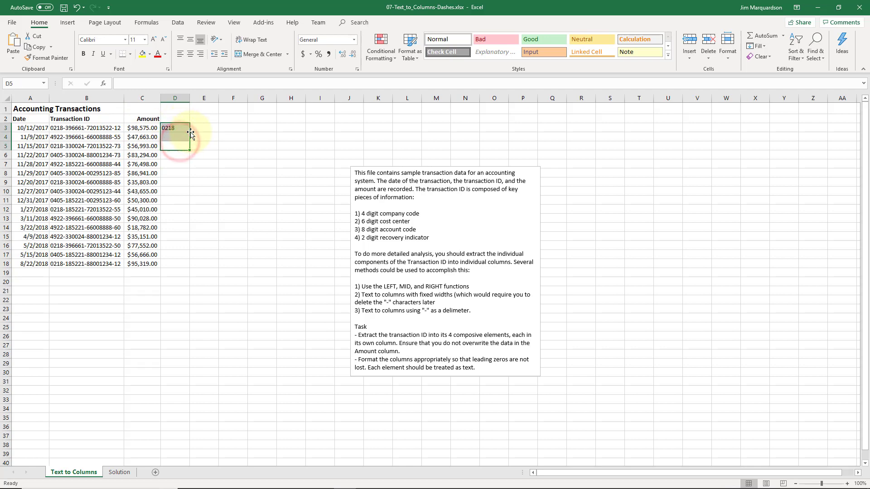
key(Delete)
key(Left)
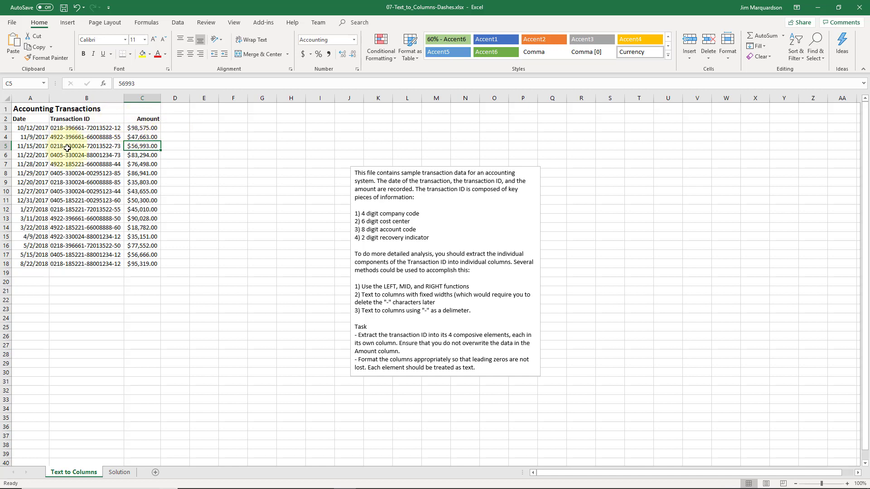
Insert three empty columns between the Transaction ID and Amount columns
click(144, 97)
right_click(145, 97)
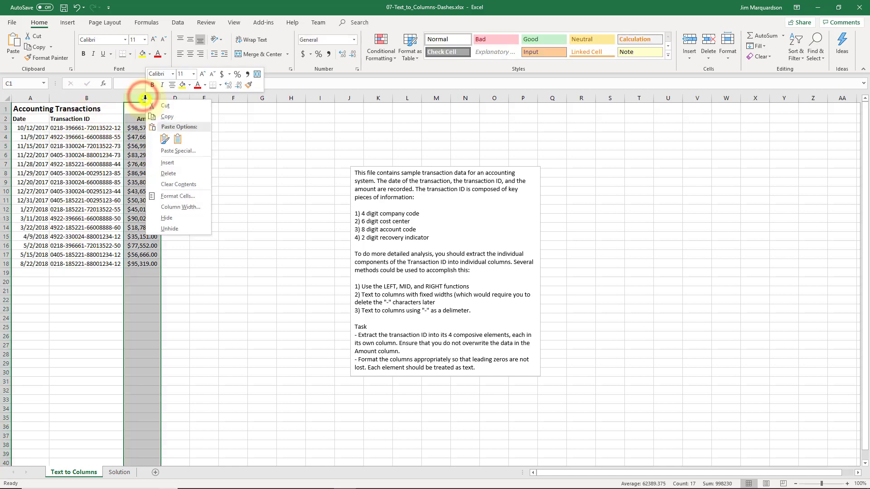
click(157, 163)
right_click(154, 97)
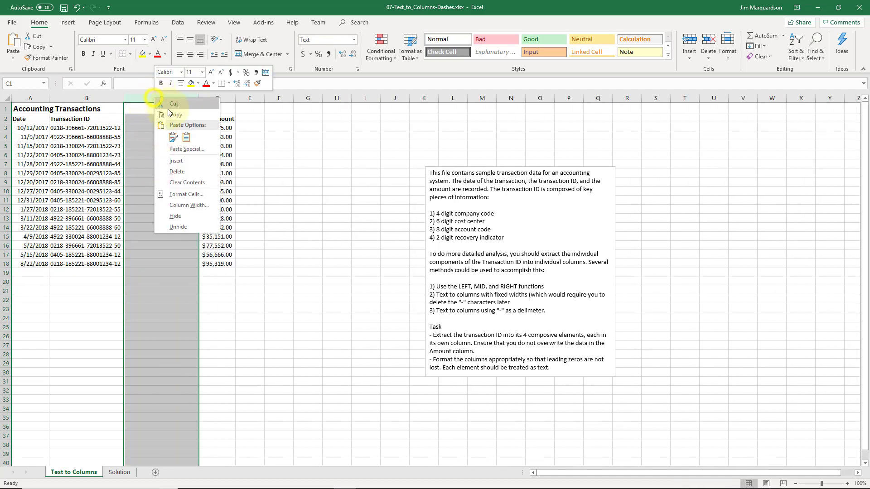
click(180, 163)
right_click(166, 99)
click(188, 163)
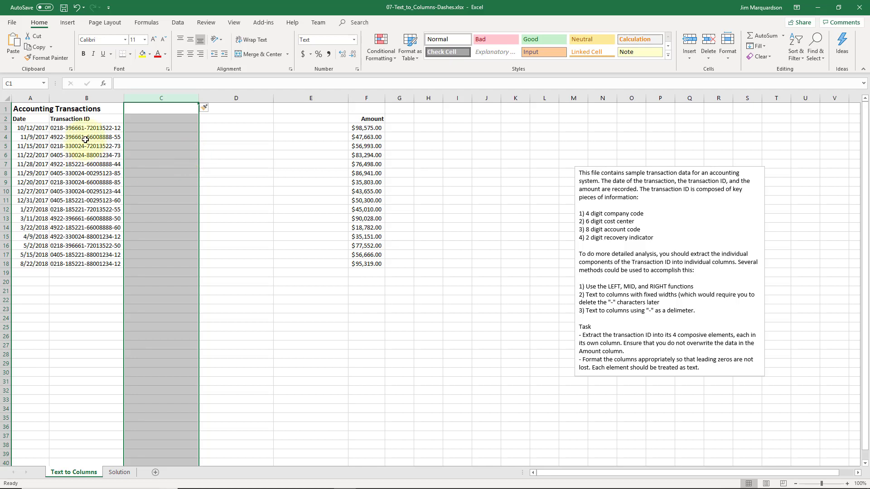
drag(80, 129, 84, 263)
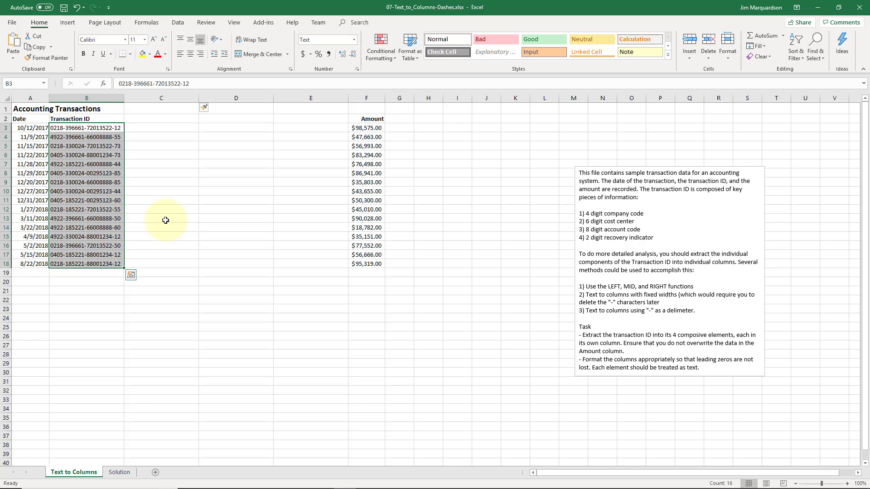
click(160, 182)
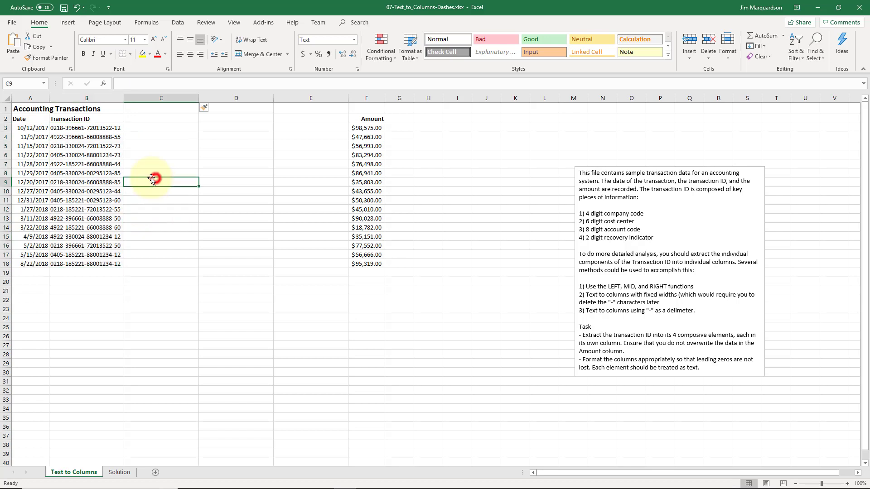
click(57, 129)
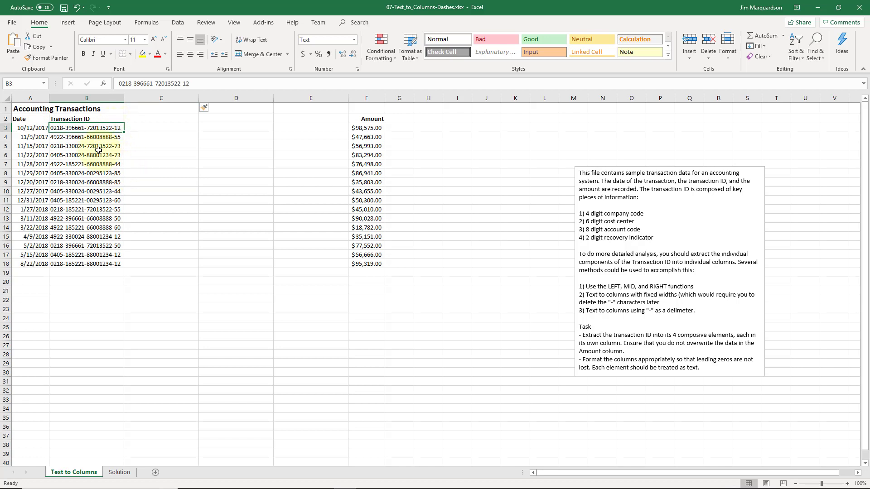
click(141, 149)
click(207, 148)
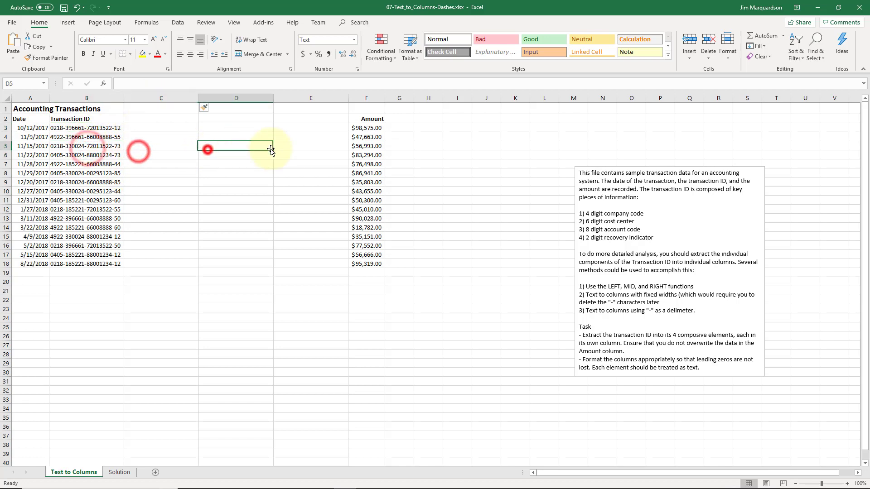
click(292, 145)
click(316, 209)
click(208, 162)
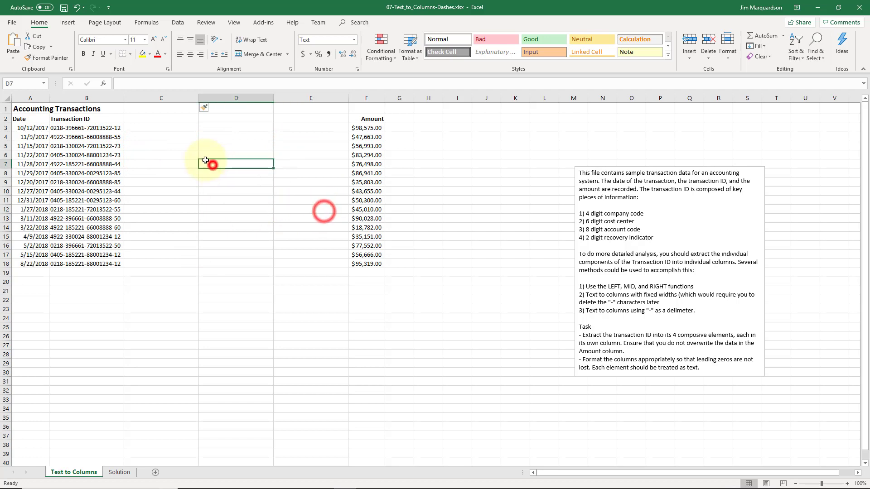
click(161, 156)
click(217, 143)
Start Text to Columns on the transaction IDs in B3:B18, using Delimited as the original data type
drag(97, 128, 97, 260)
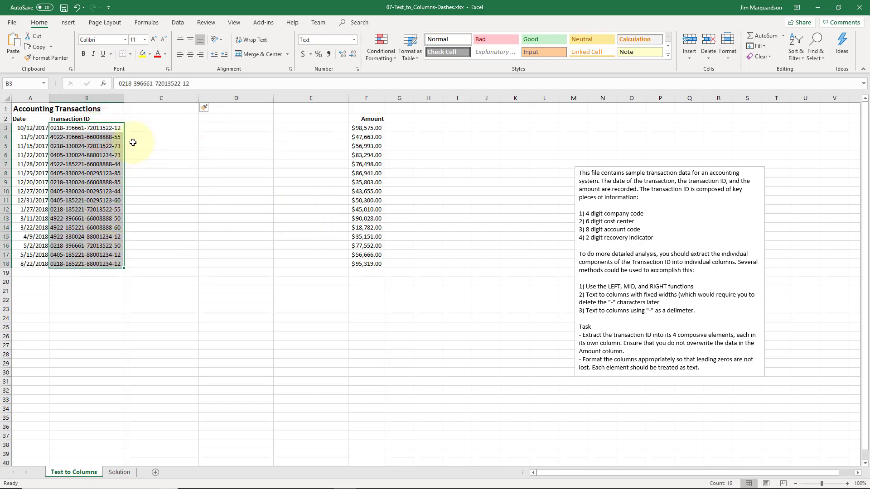
click(177, 22)
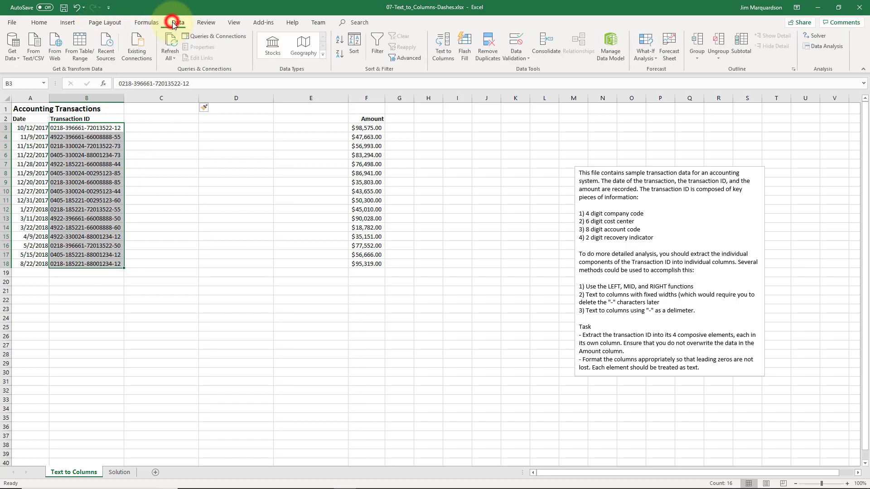
click(439, 47)
drag(489, 125, 230, 210)
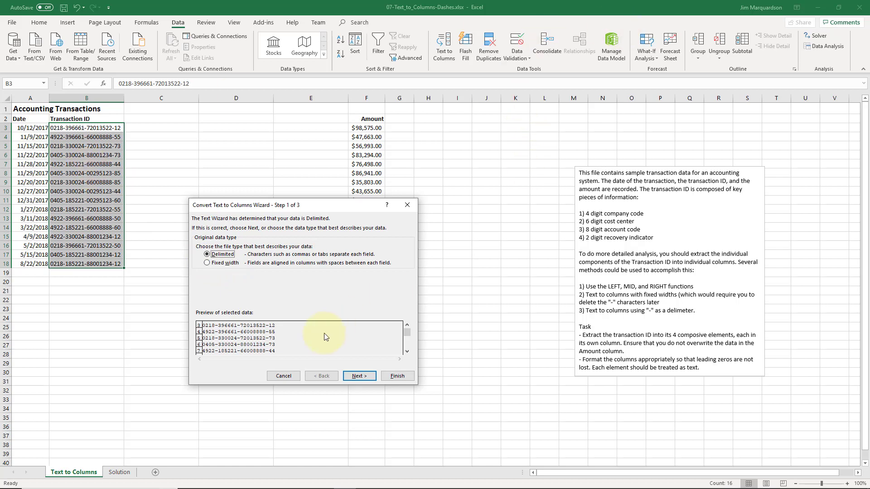
click(358, 376)
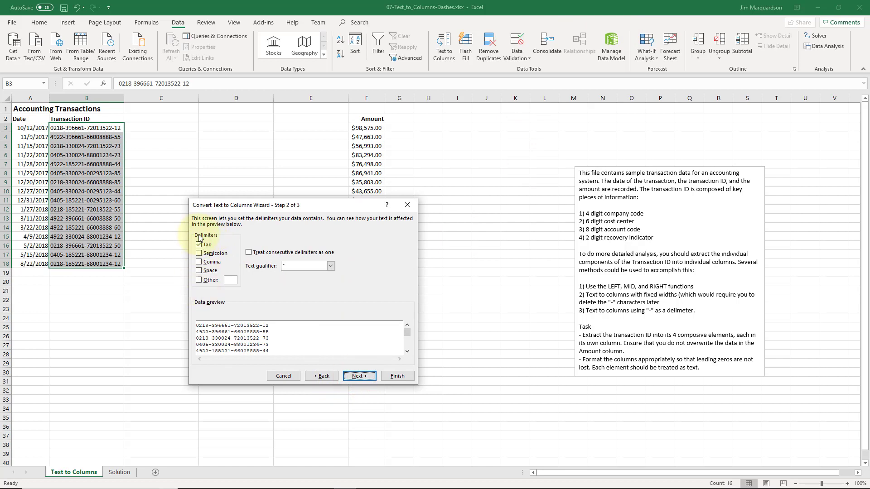
Add the dash "-" as a custom delimiter and continue to the column data formats
click(200, 280)
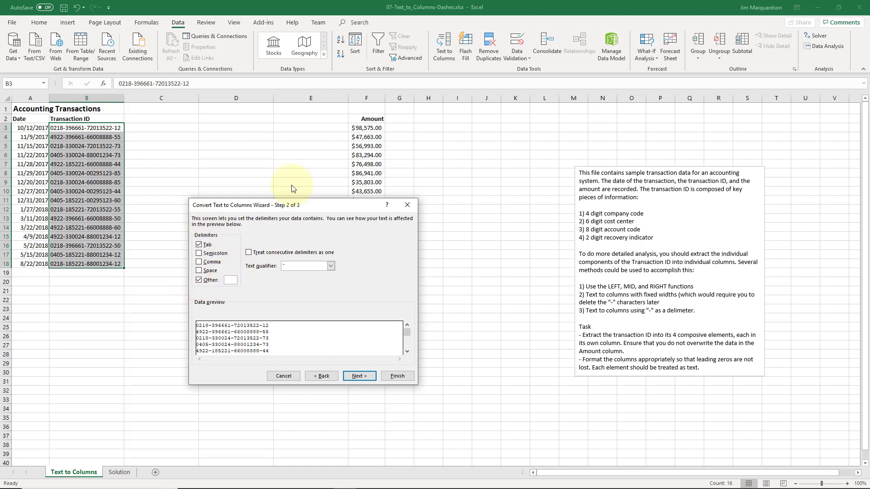
text(-)
key(BackSpace)
text(-)
click(357, 378)
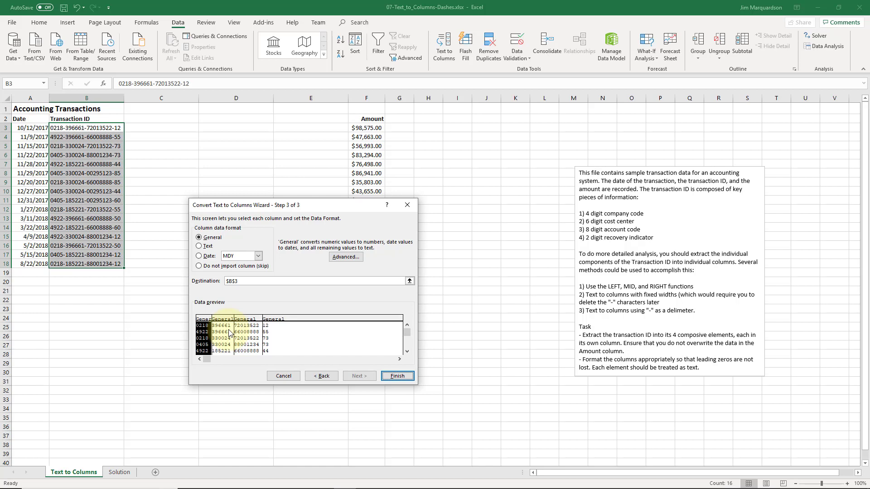
Set the data format of all four split columns to Text and finish the conversion with destination $B$3
click(200, 246)
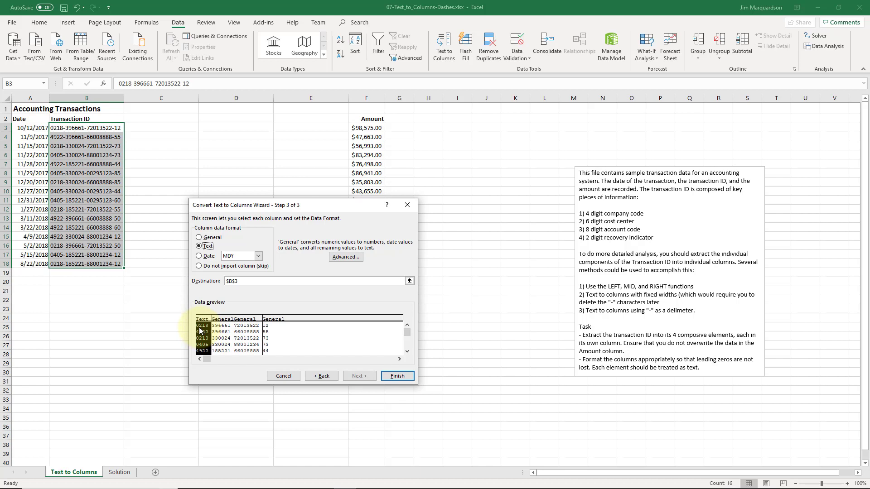
click(222, 327)
click(199, 246)
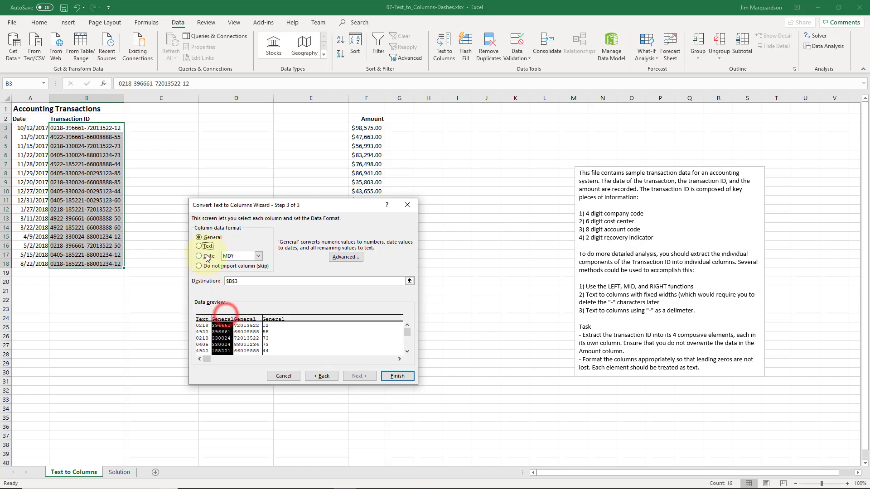
click(247, 333)
click(200, 246)
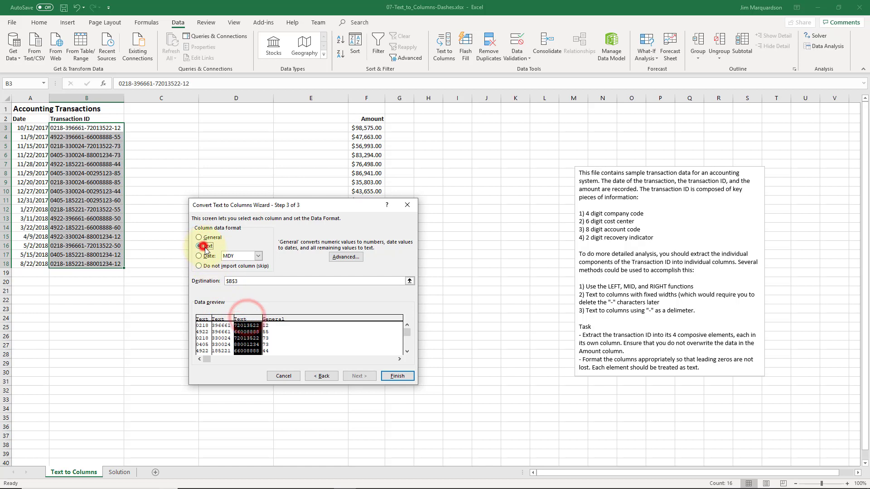
click(266, 323)
click(200, 246)
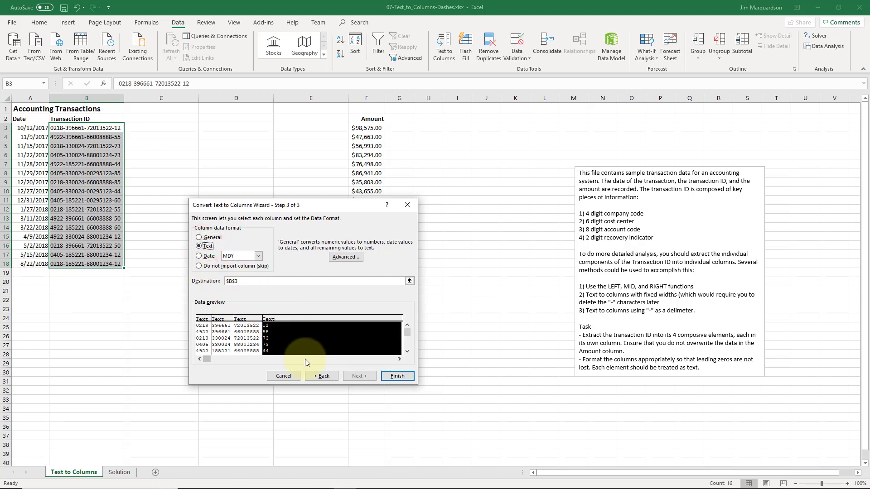
click(393, 377)
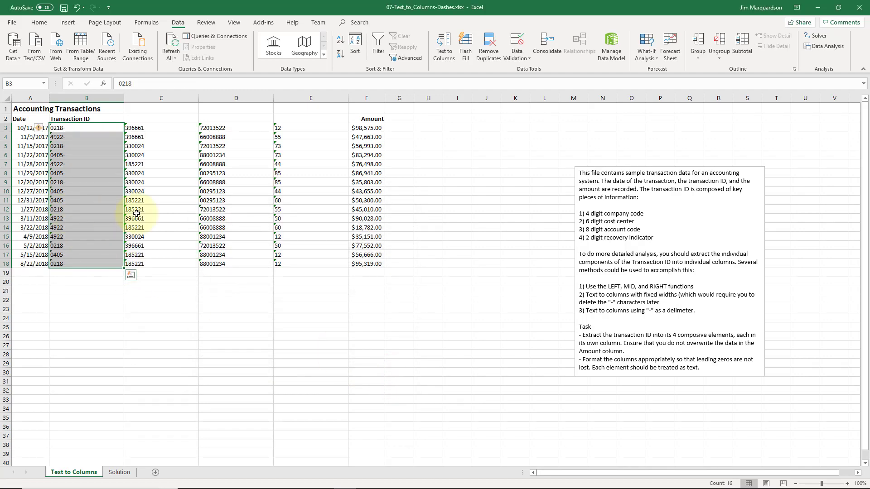
Ignore the number-stored-as-text errors for the split transaction ID values in B3:B18 and C3:E18
click(42, 130)
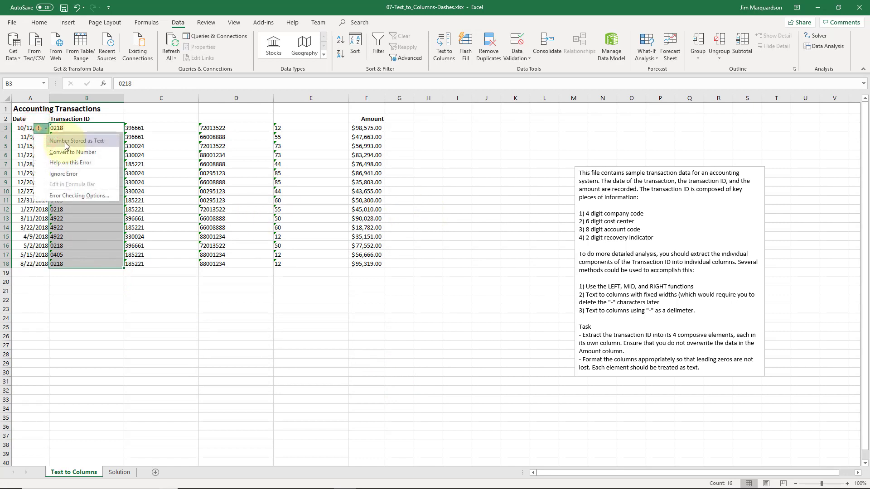
click(78, 175)
click(135, 178)
drag(136, 128, 344, 266)
click(114, 130)
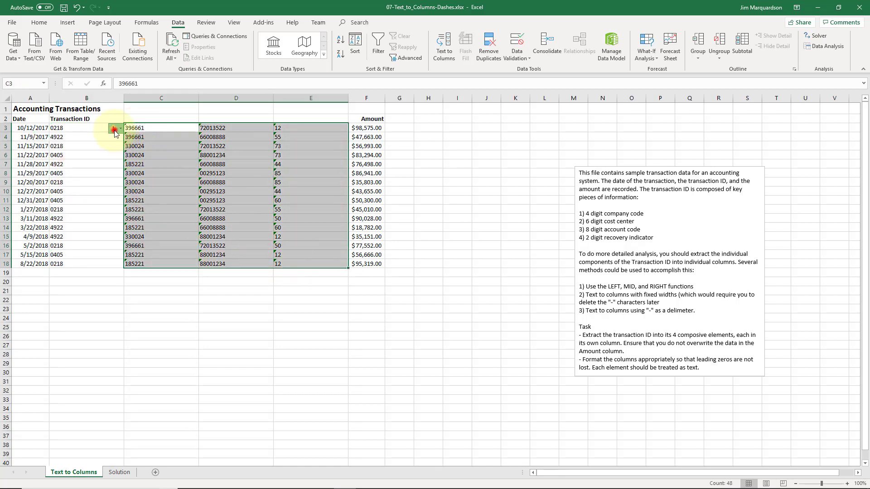
click(136, 176)
click(200, 182)
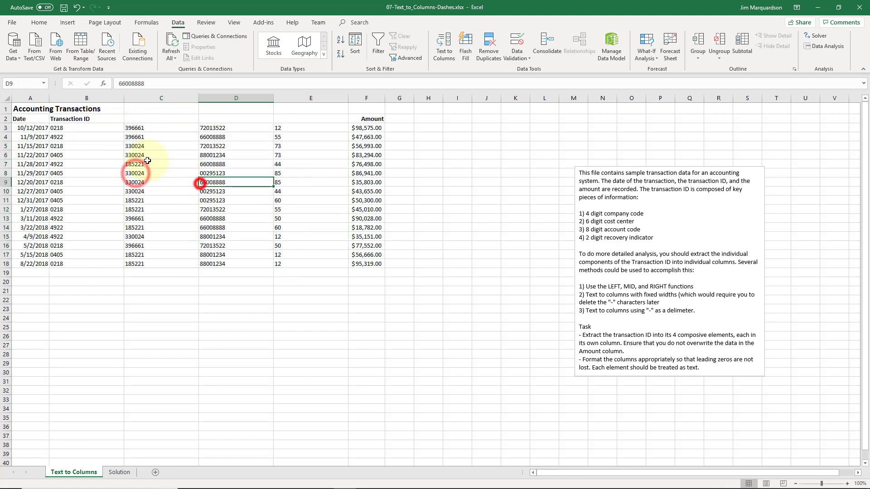
Narrow columns B through E so each fits its split transaction ID values
drag(87, 101, 80, 101)
double_click(155, 98)
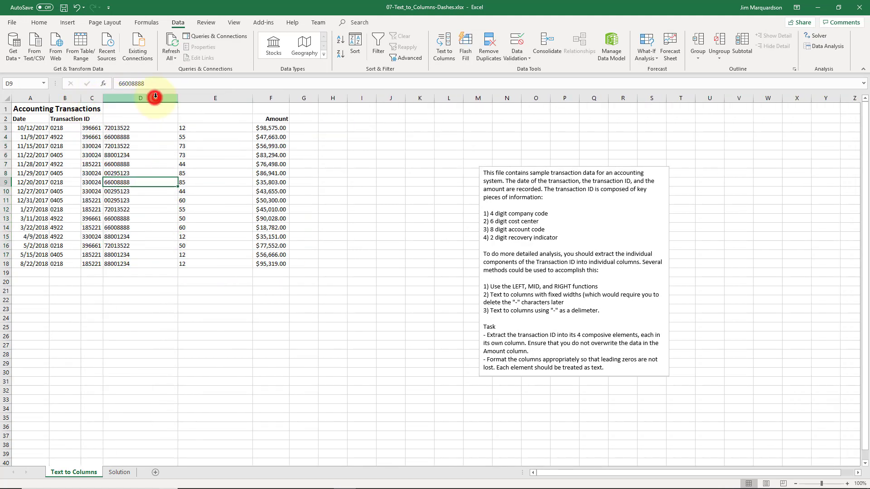
double_click(180, 98)
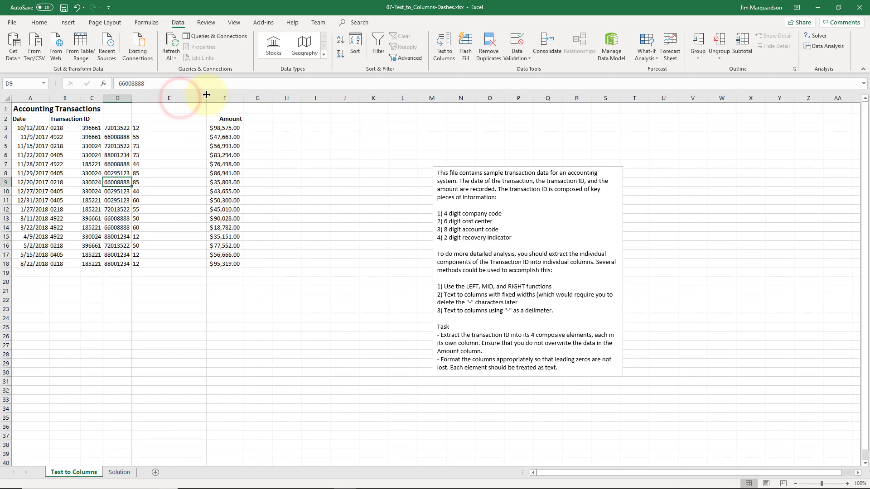
double_click(206, 98)
drag(80, 98, 72, 97)
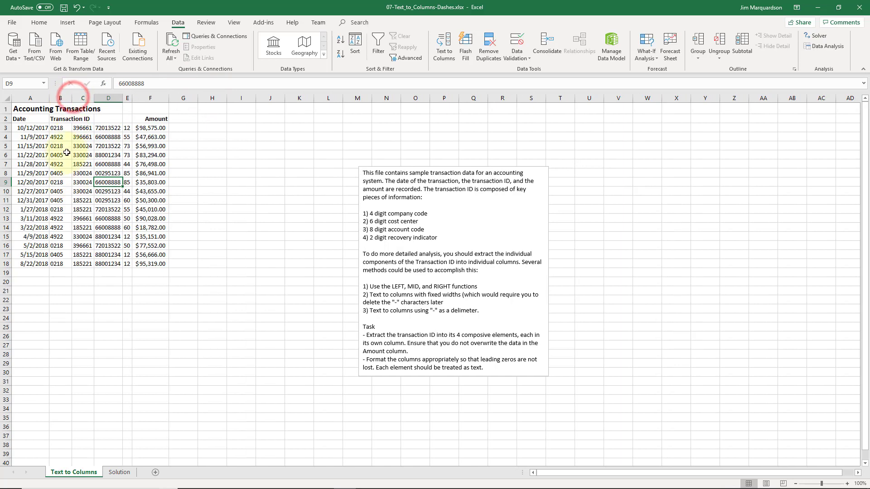
Enter the headers Company, Cost Center, Account and RI in cells B2 through E2, replacing the Transaction ID header
click(60, 119)
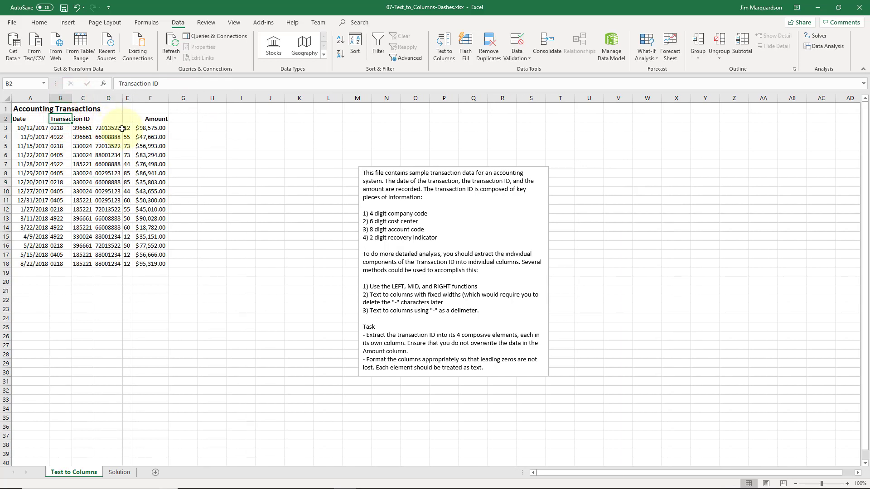
text(Company)
key(Tab)
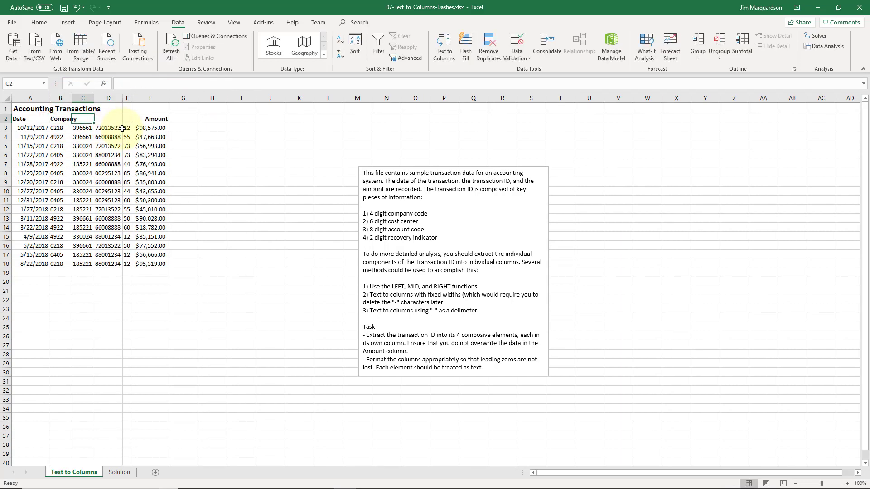
text(Cost C)
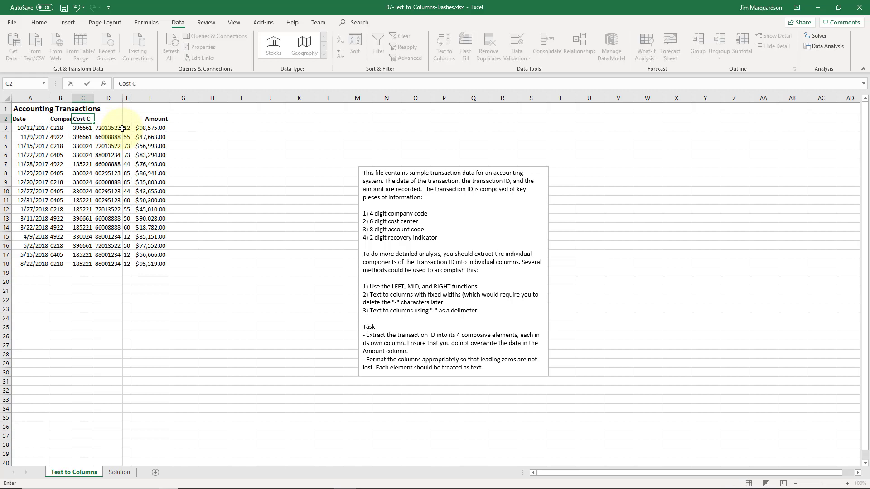
text(enter)
key(Tab)
text(Aa)
key(BackSpace)
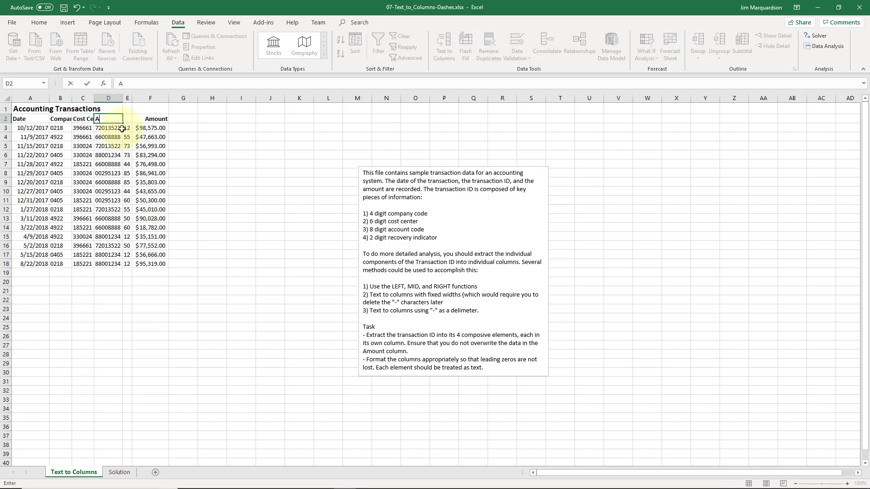
key(Tab)
text(RI)
key(Return)
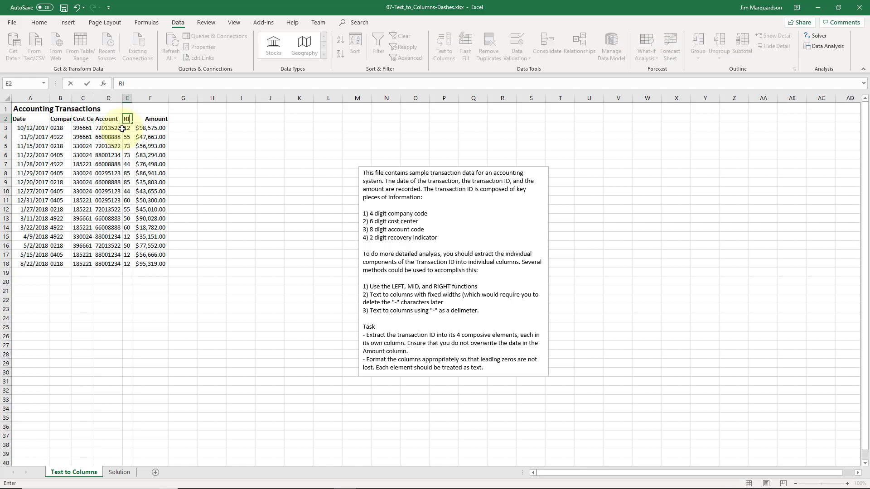
Widen column B to fit its Company header and select cell A1
double_click(72, 101)
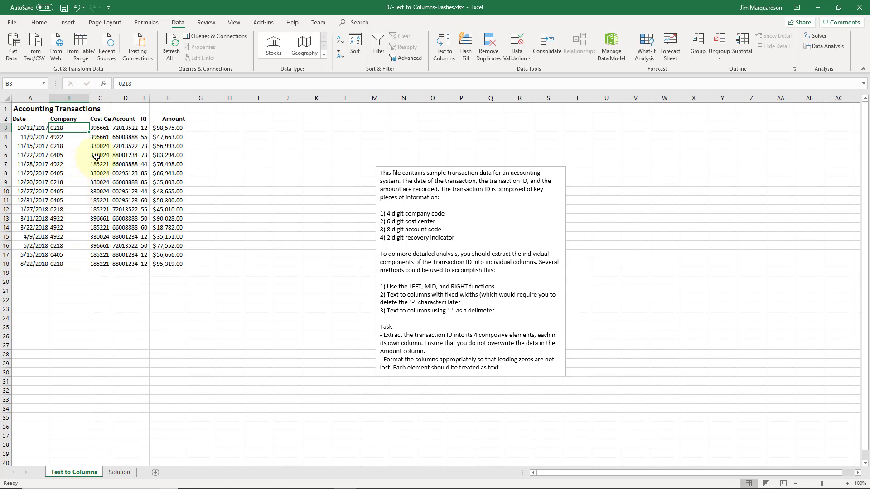
click(101, 163)
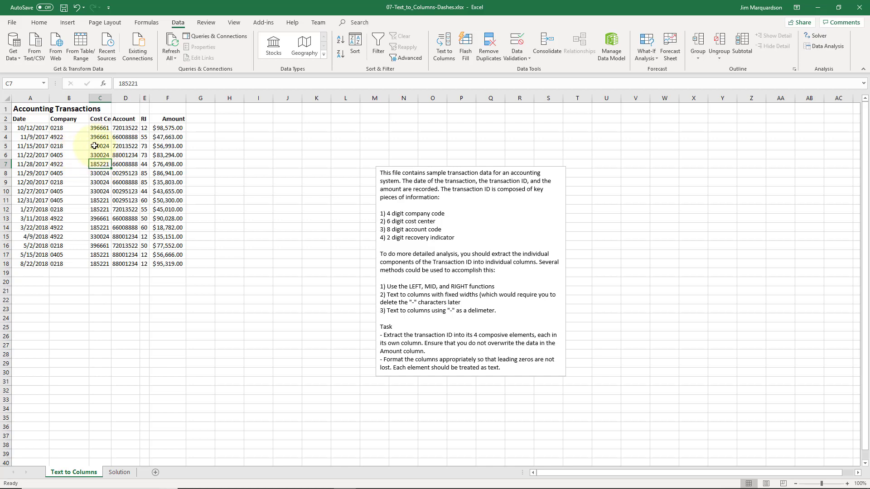
click(35, 113)
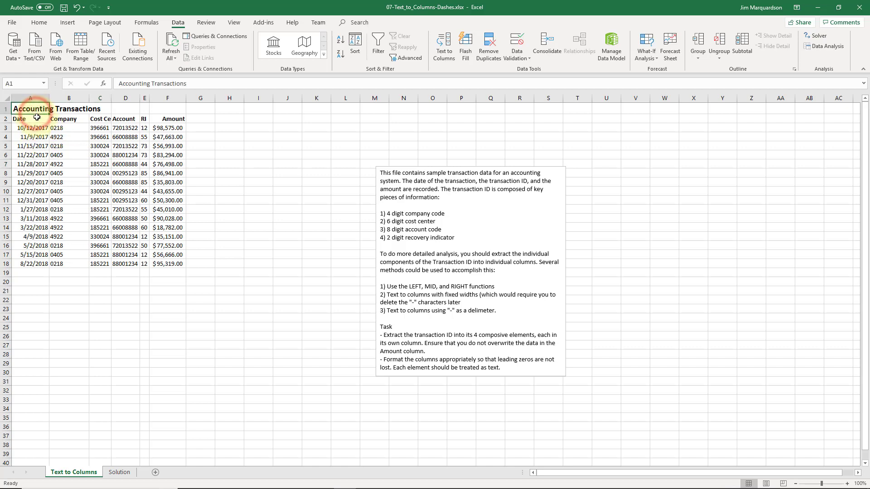